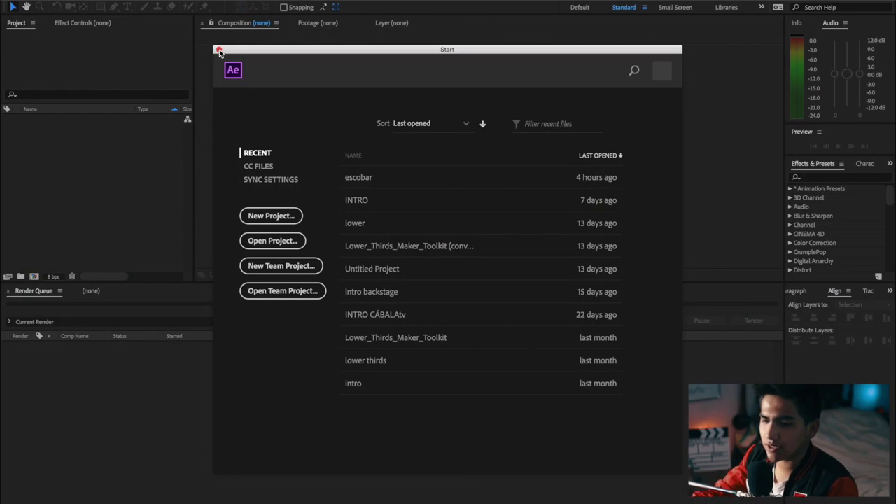
Step: Dismiss the After Effects Start screen to reveal an empty new project
{"action": "left_click", "coordinate": [218, 49]}
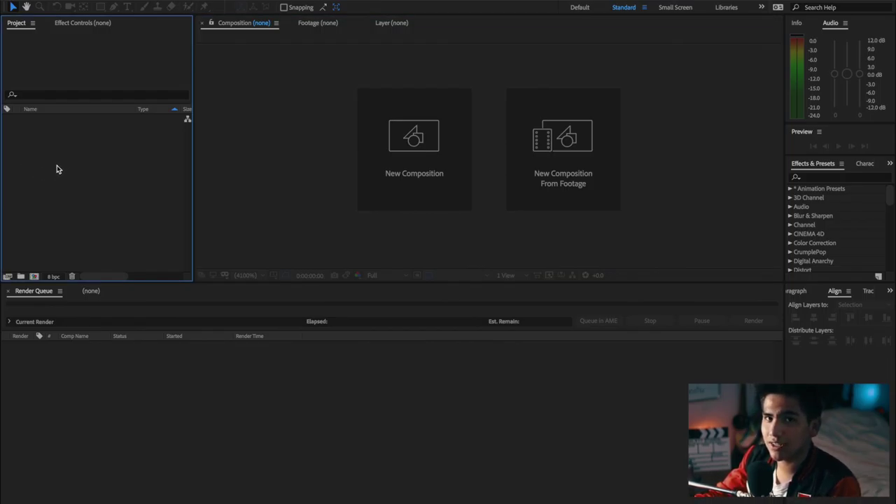
Step: Import finalgopro.mov into the Project panel and build a finalgopro composition from it
{"action": "double_click", "coordinate": [57, 166]}
{"action": "left_click_drag", "start_coordinate": [592, 495], "coordinate": [106, 176]}
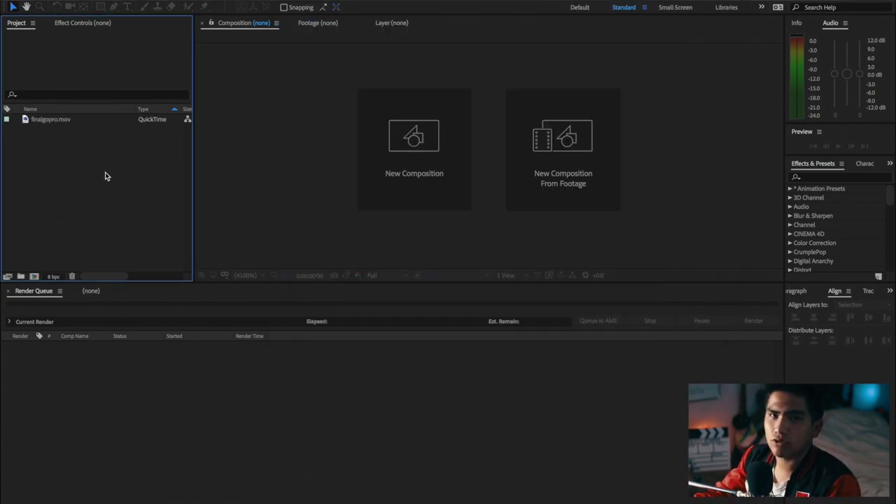
{"action": "left_click", "coordinate": [77, 122]}
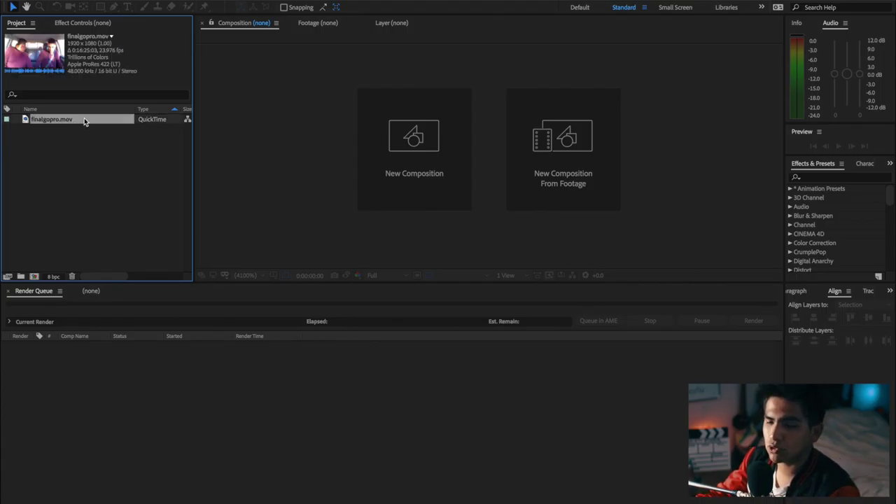
{"action": "left_click_drag", "start_coordinate": [81, 119], "coordinate": [43, 235]}
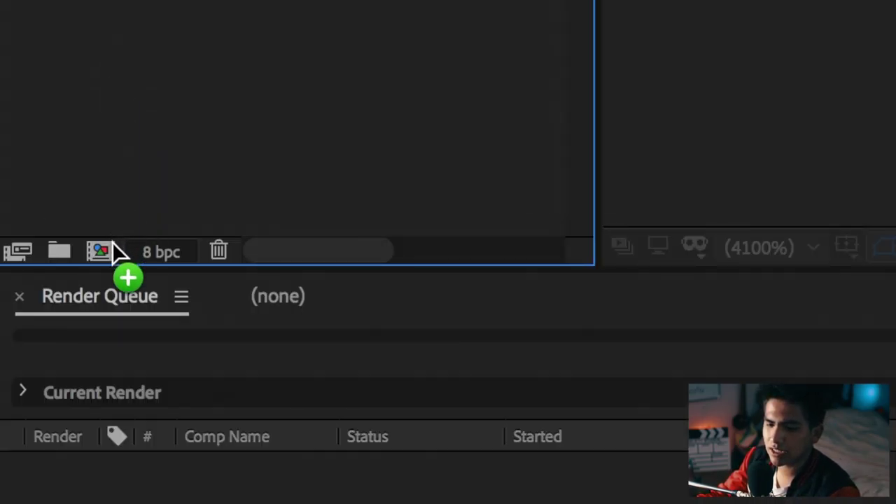
{"action": "left_click_drag", "start_coordinate": [128, 120], "coordinate": [108, 255]}
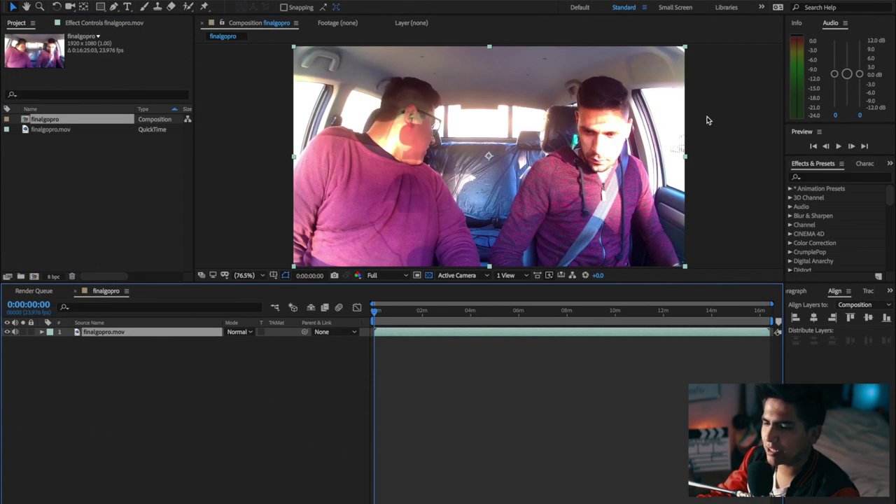
Step: Move the playhead to 0:08:54:08 and search effects for 'optic' to select Optics Compensation
{"action": "left_click", "coordinate": [588, 311]}
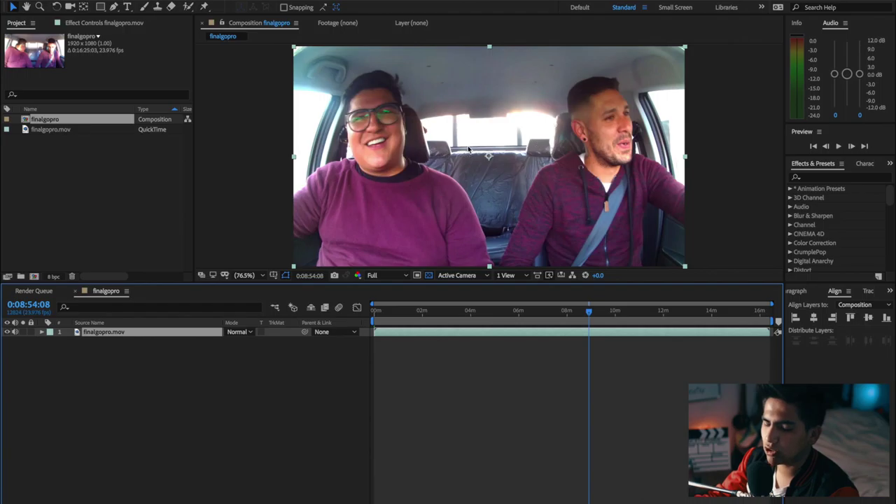
{"action": "left_click", "coordinate": [69, 154]}
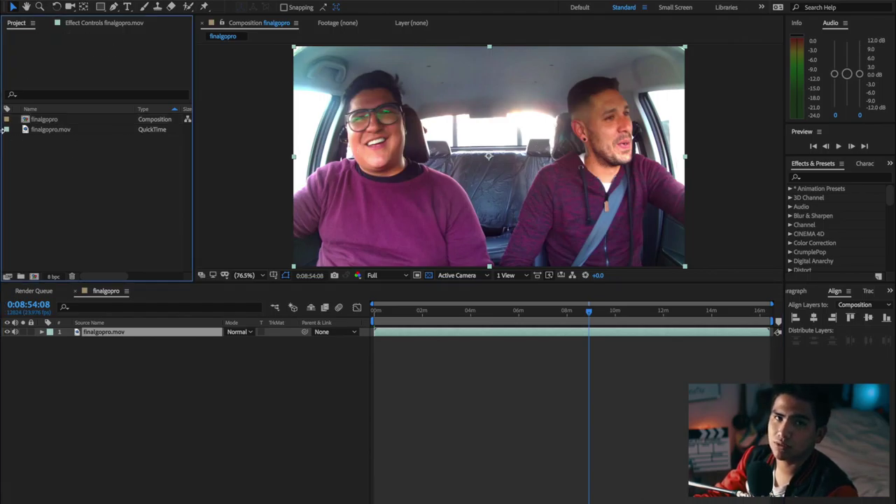
{"action": "left_click", "coordinate": [131, 339]}
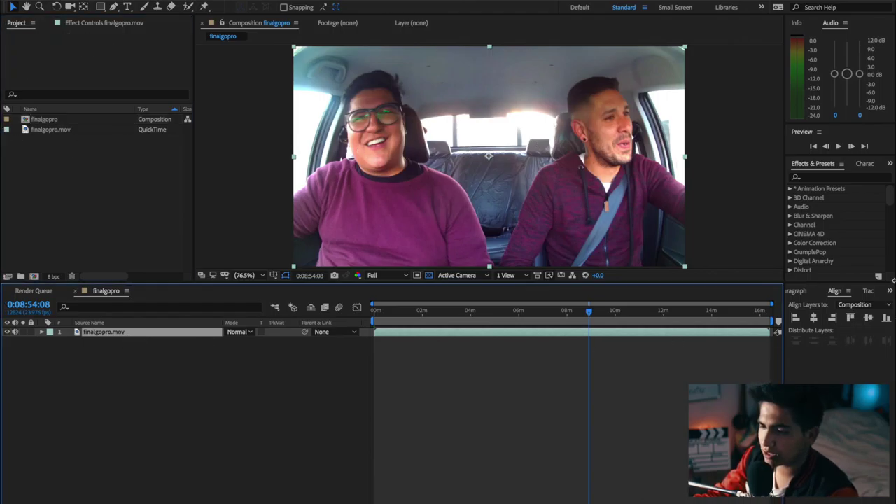
{"action": "left_click", "coordinate": [823, 178]}
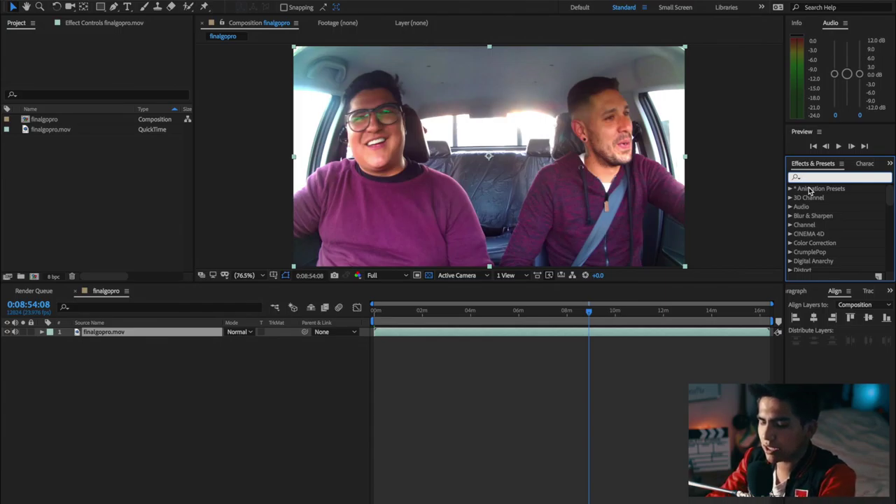
{"action": "type", "text": "optic"}
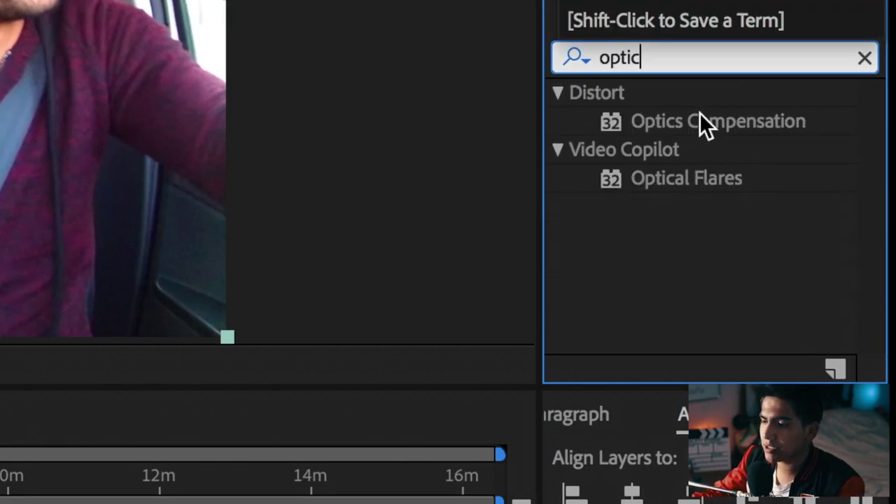
{"action": "left_click", "coordinate": [702, 121]}
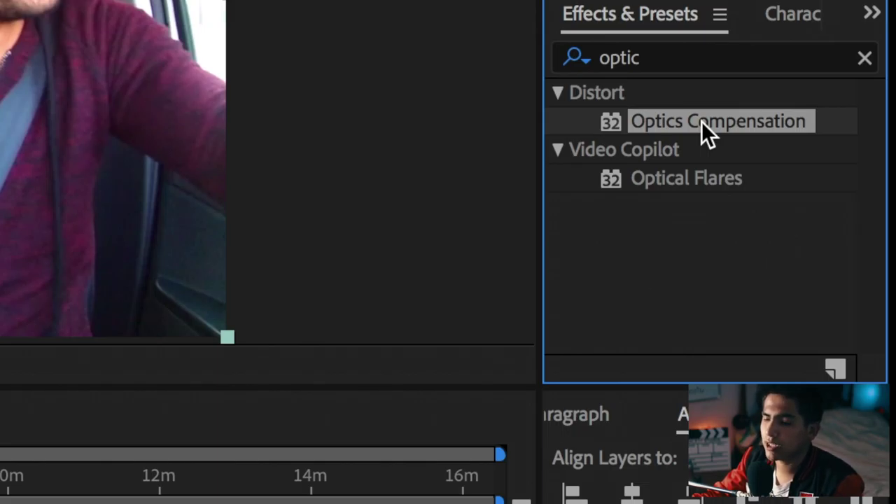
Step: Apply Optics Compensation to finalgopro.mov with Diagonal FOV orientation and Reverse Lens Distortion on
{"action": "left_click_drag", "start_coordinate": [702, 121], "coordinate": [560, 194]}
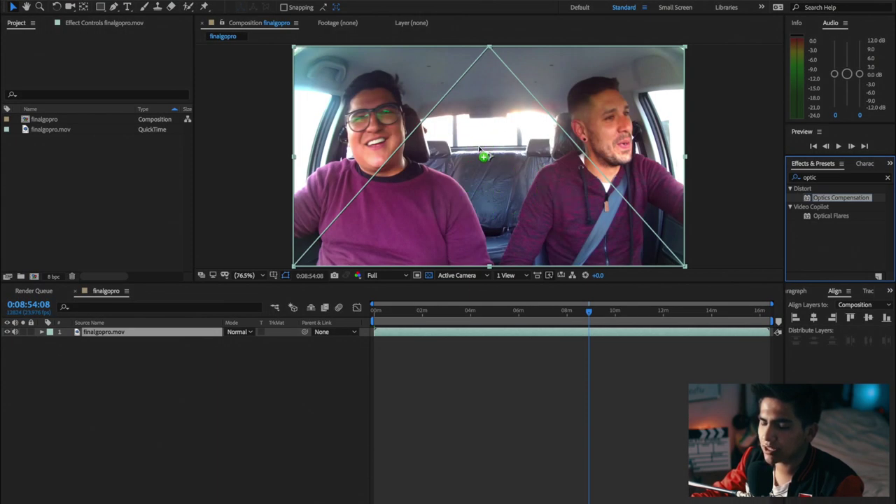
{"action": "left_click_drag", "start_coordinate": [483, 155], "coordinate": [483, 156]}
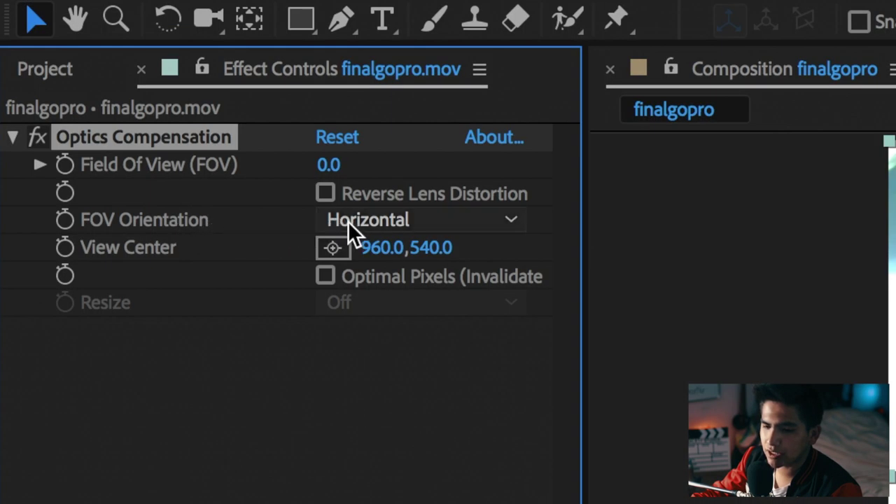
{"action": "left_click", "coordinate": [348, 221]}
{"action": "left_click", "coordinate": [386, 315]}
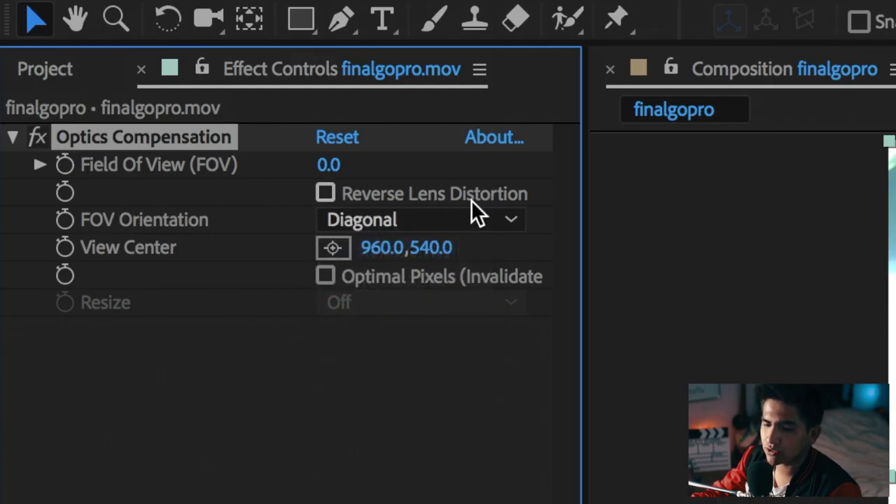
{"action": "left_click", "coordinate": [331, 201]}
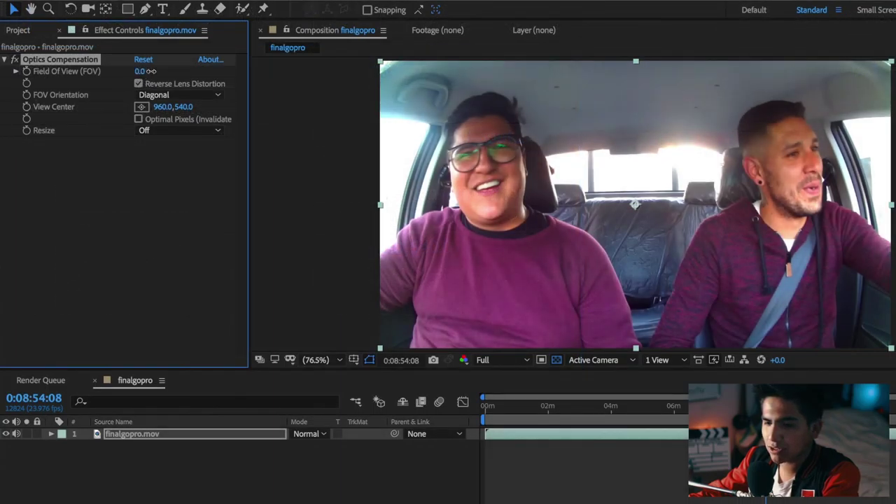
Step: Tune the Optics Compensation Field Of View up to 60.1, checking earlier and later frames
{"action": "left_click_drag", "start_coordinate": [285, 73], "coordinate": [332, 74]}
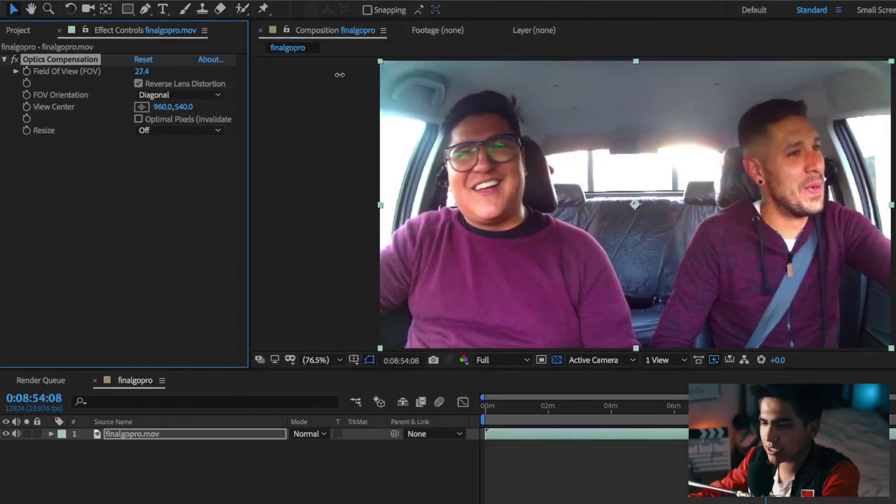
{"action": "left_click_drag", "start_coordinate": [407, 75], "coordinate": [442, 76]}
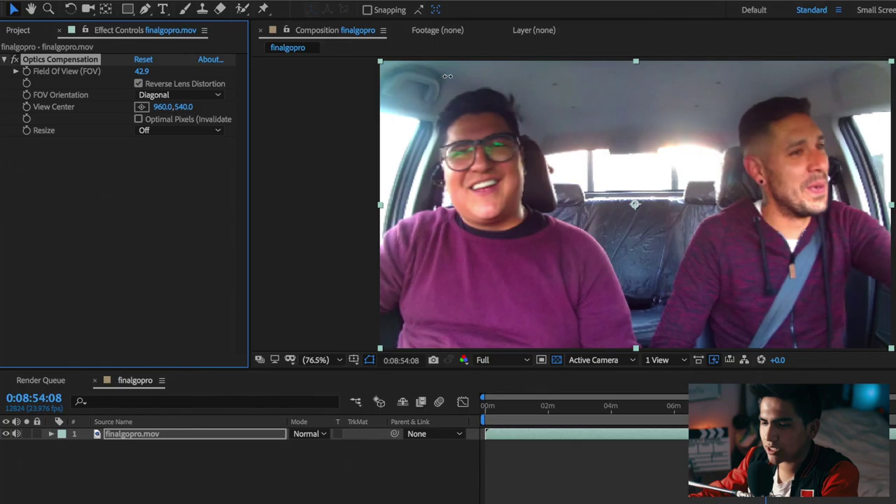
{"action": "left_click_drag", "start_coordinate": [537, 78], "coordinate": [512, 84]}
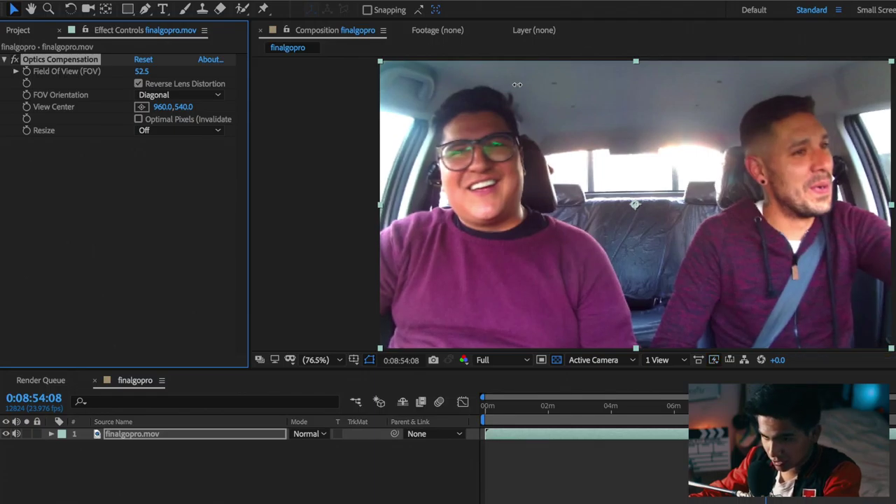
{"action": "left_click_drag", "start_coordinate": [517, 84], "coordinate": [539, 84]}
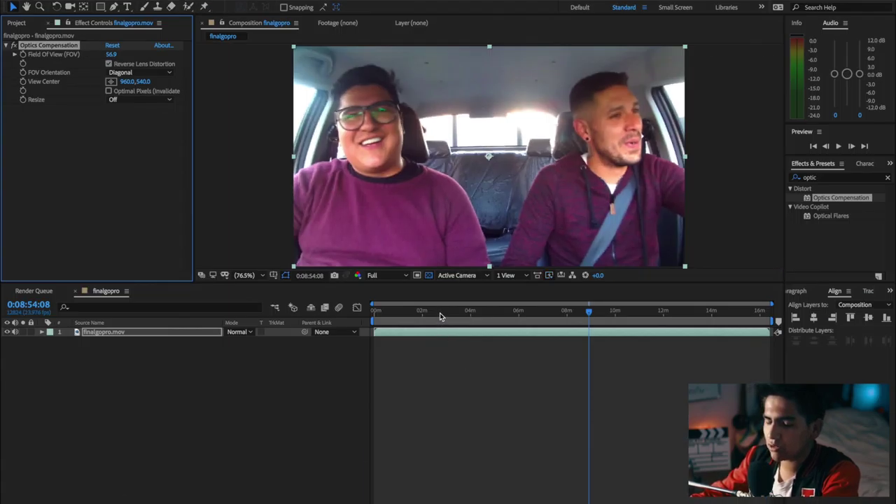
{"action": "left_click", "coordinate": [440, 313]}
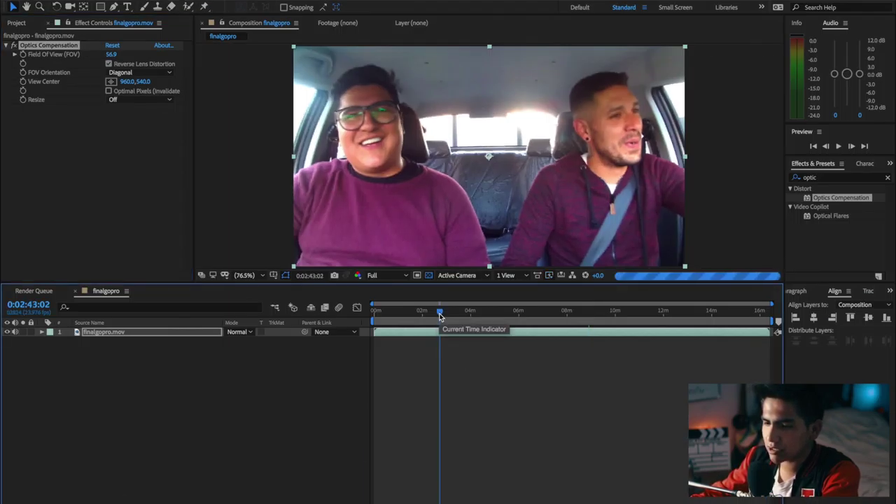
{"action": "left_click", "coordinate": [698, 313]}
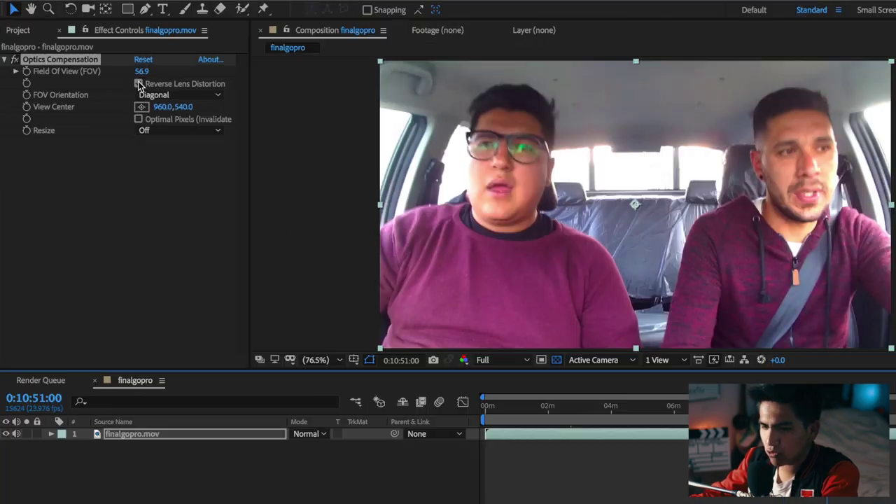
{"action": "left_click_drag", "start_coordinate": [140, 72], "coordinate": [165, 76]}
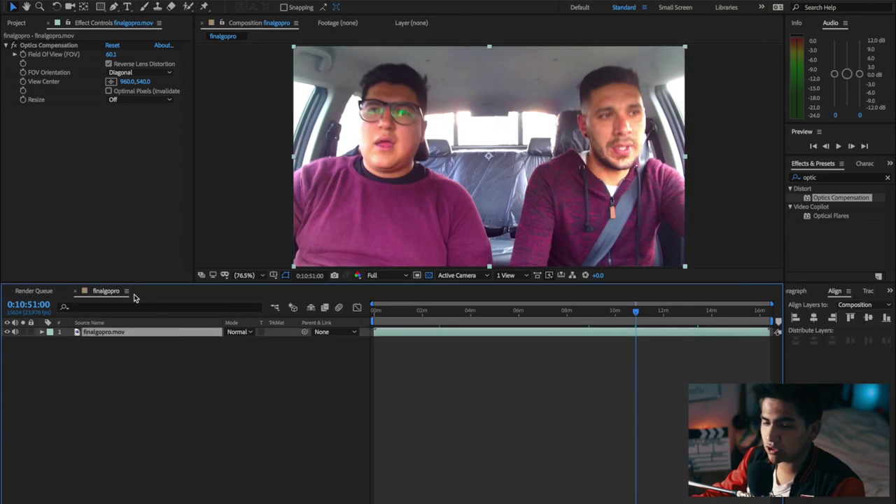
{"action": "left_click", "coordinate": [26, 124]}
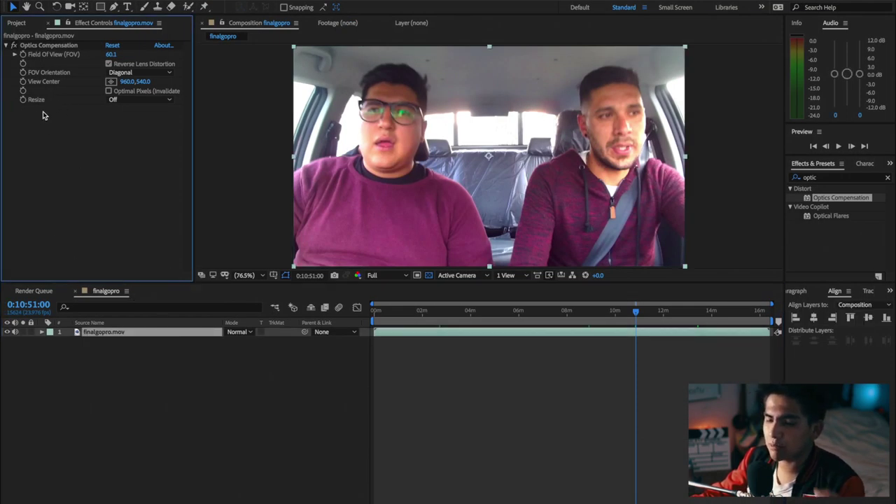
Step: Set Optics Compensation's Resize to Max 2X, then select the finalgopro.mov layer
{"action": "left_click", "coordinate": [110, 101]}
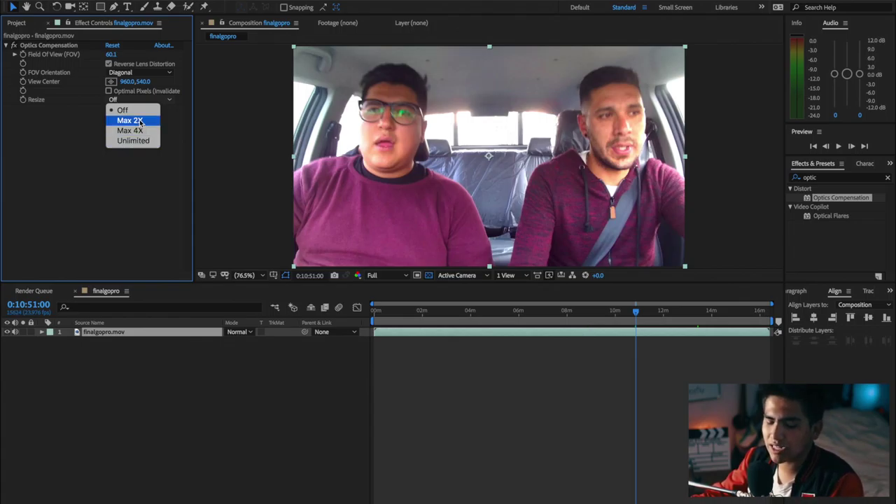
{"action": "left_click", "coordinate": [145, 122]}
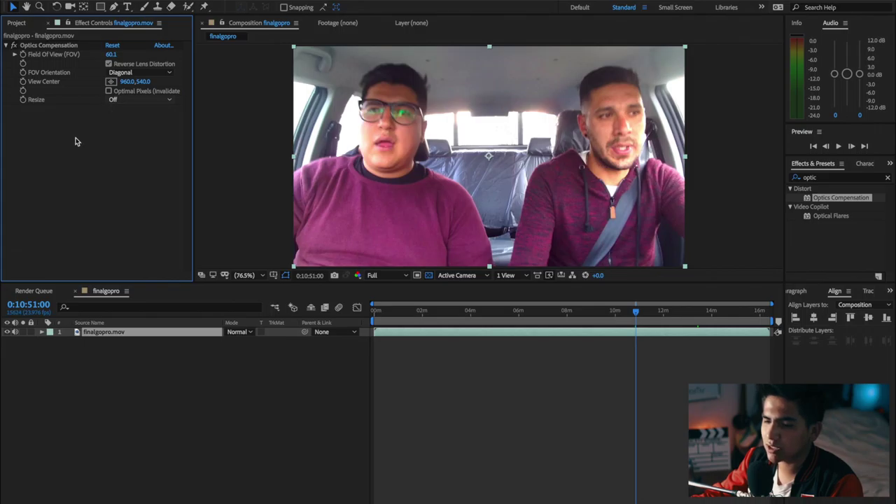
{"action": "left_click", "coordinate": [93, 333]}
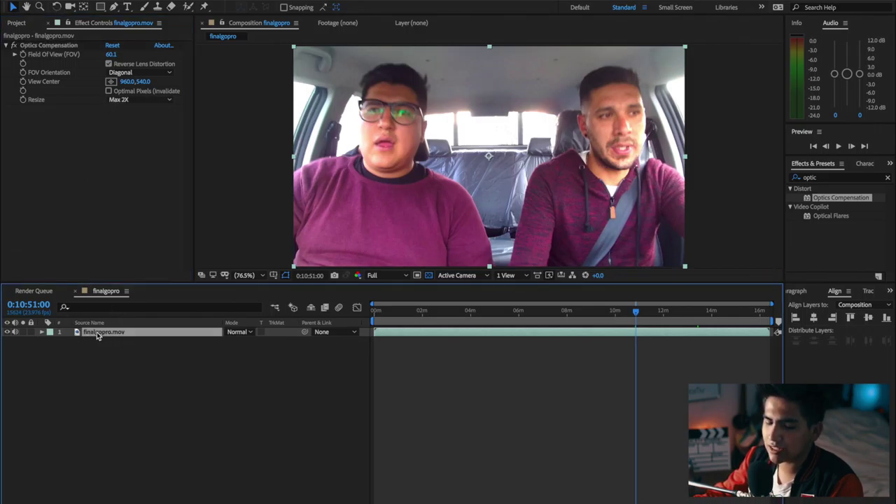
Step: Reduce the GoPro layer's Scale to 96% to trim the stretched edges
{"action": "key", "text": "s"}
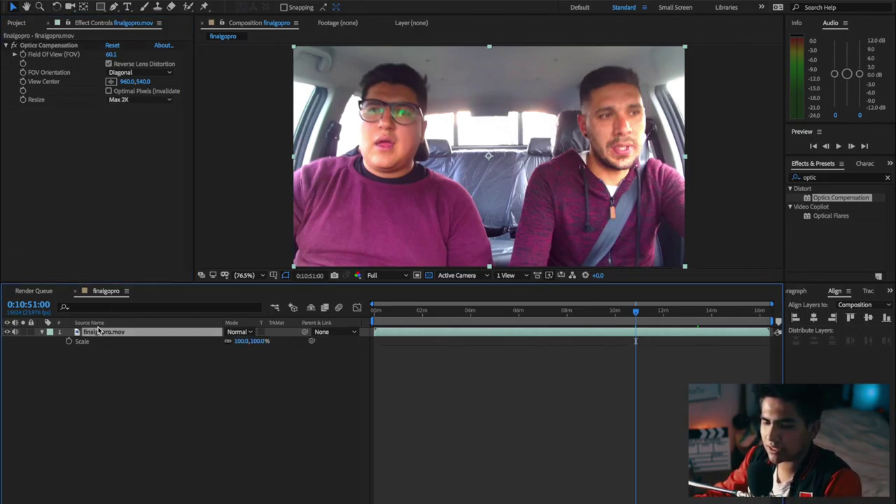
{"action": "left_click_drag", "start_coordinate": [238, 346], "coordinate": [228, 341]}
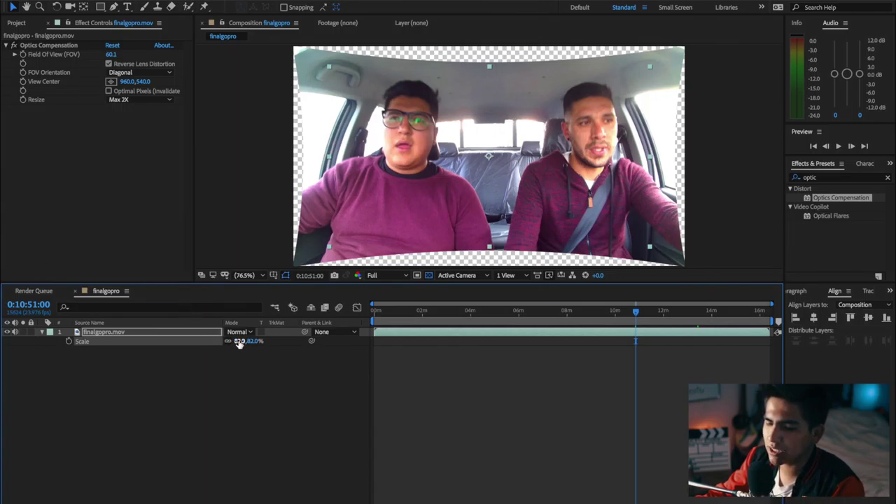
{"action": "left_click_drag", "start_coordinate": [242, 343], "coordinate": [257, 346]}
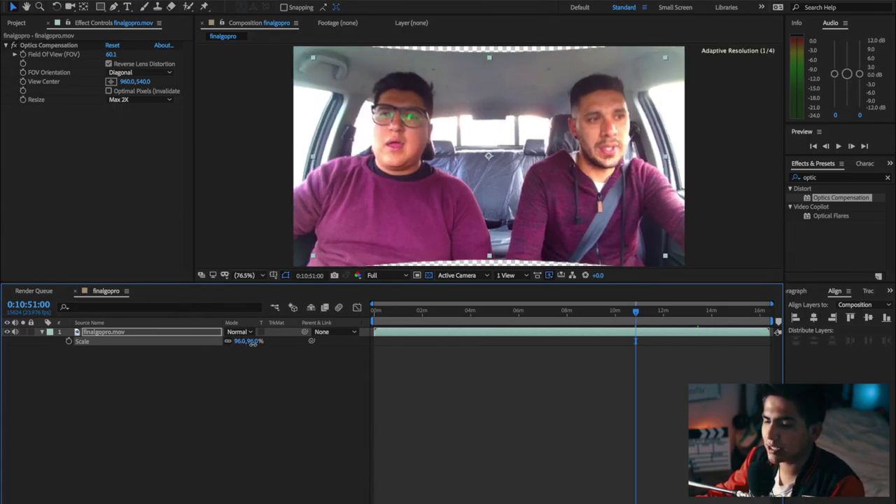
{"action": "left_click_drag", "start_coordinate": [254, 346], "coordinate": [250, 346]}
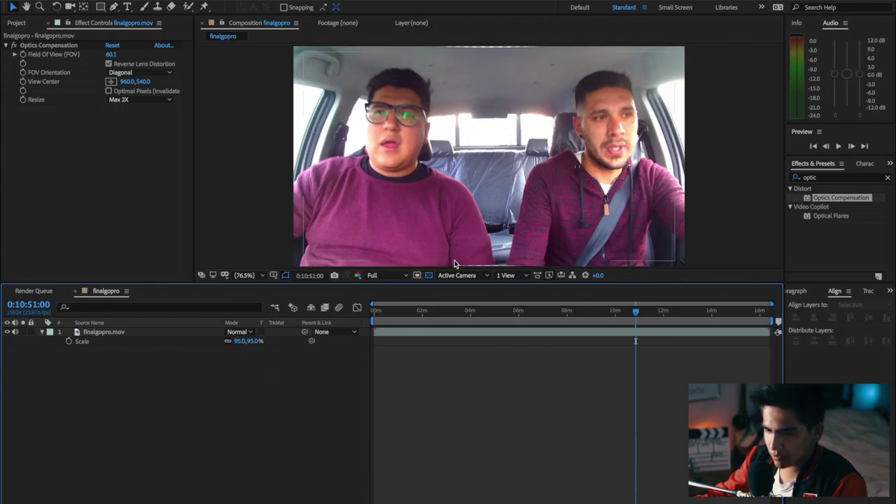
{"action": "type", "text": "97"}
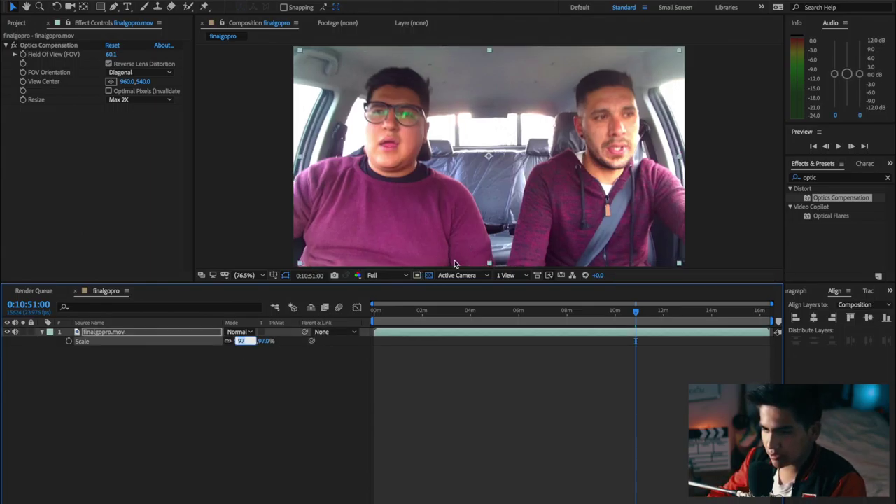
{"action": "type", "text": "96"}
{"action": "left_click", "coordinate": [225, 381]}
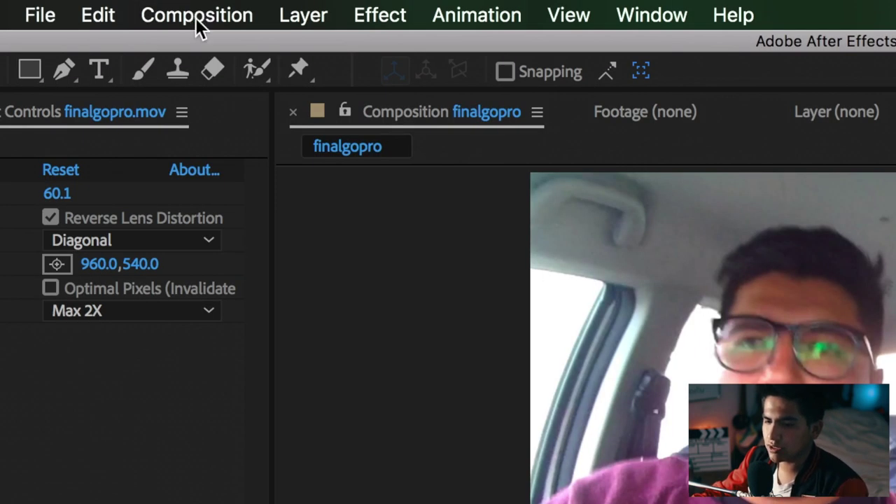
Step: Add the finalgopro composition to the Render Queue from the Composition menu
{"action": "left_click", "coordinate": [195, 21]}
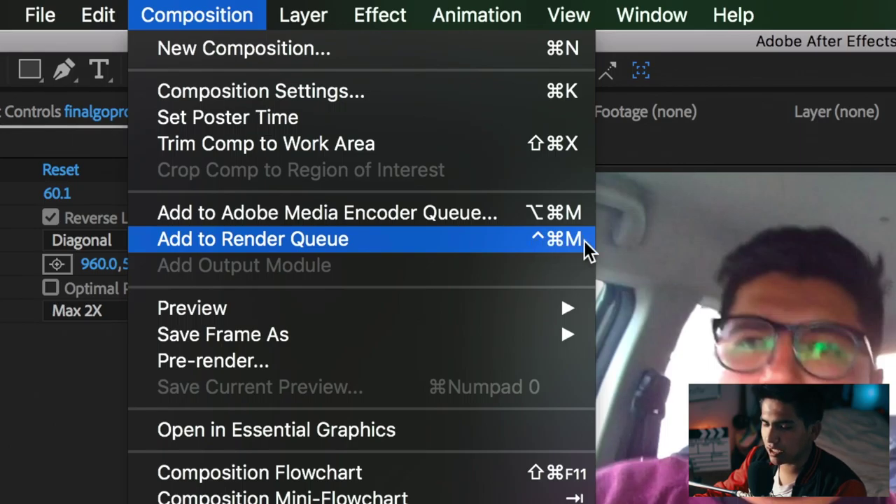
{"action": "left_click", "coordinate": [584, 241]}
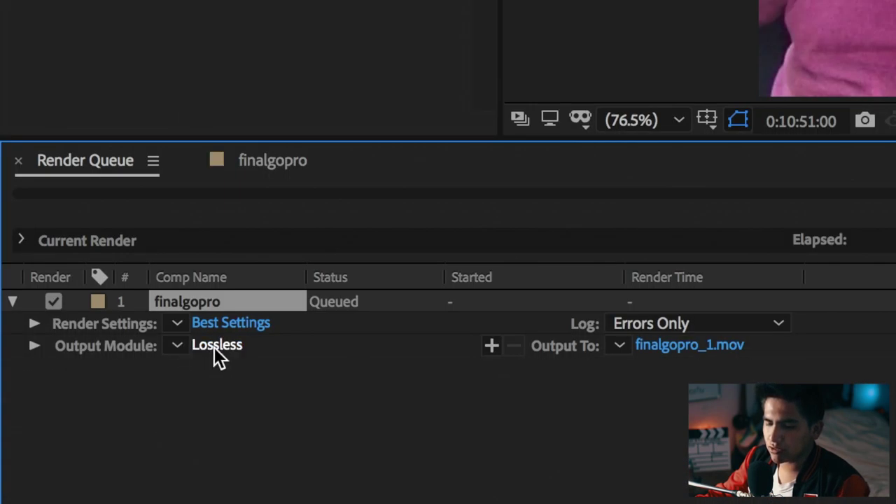
Step: Set the render output module to QuickTime with the Apple ProRes 422 (HQ) codec
{"action": "left_click", "coordinate": [234, 347]}
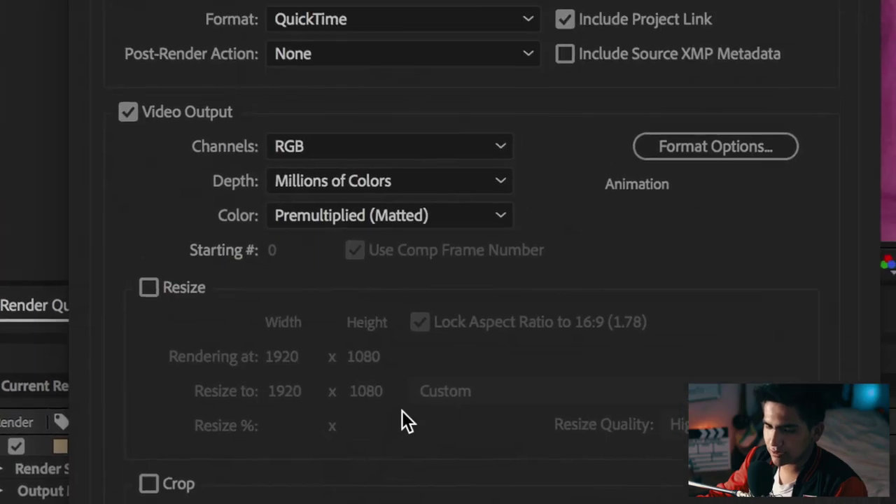
{"action": "left_click", "coordinate": [686, 131]}
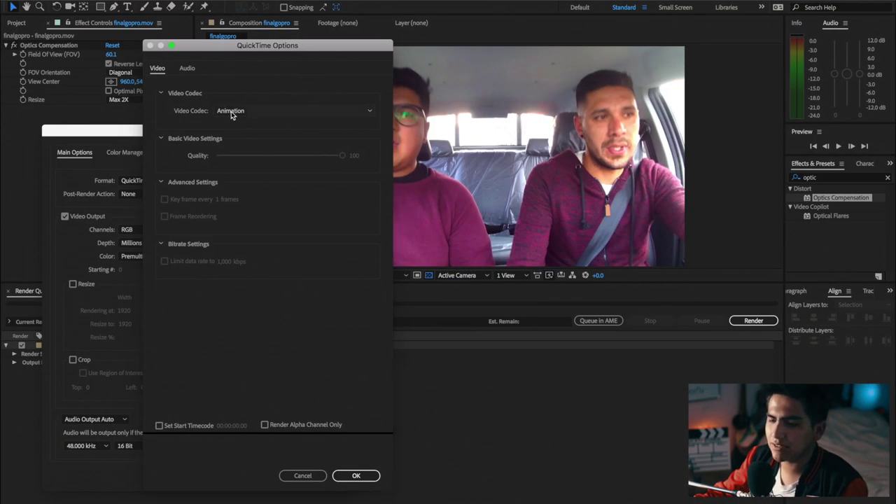
{"action": "left_click", "coordinate": [231, 112]}
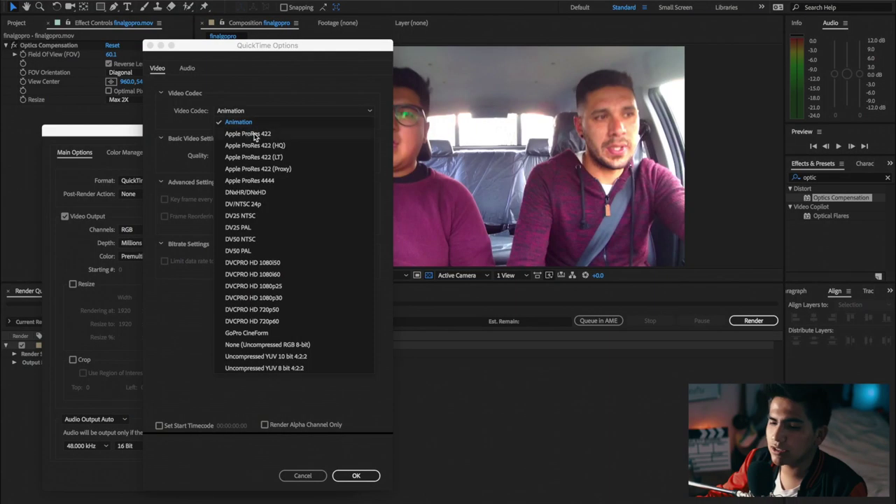
{"action": "left_click", "coordinate": [293, 149]}
{"action": "key", "text": "Return"}
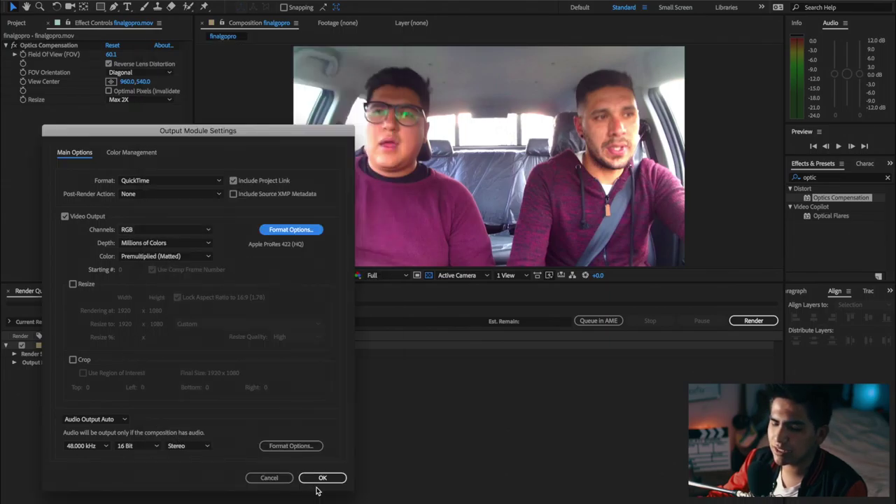
{"action": "left_click", "coordinate": [322, 479]}
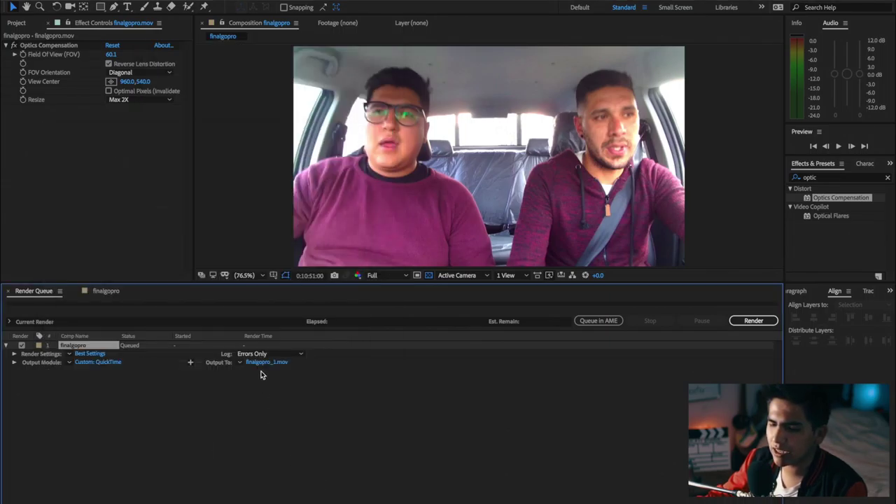
Step: Name the render output 'sin distorción.mov' in the GOPRO folder and save it
{"action": "left_click", "coordinate": [261, 369]}
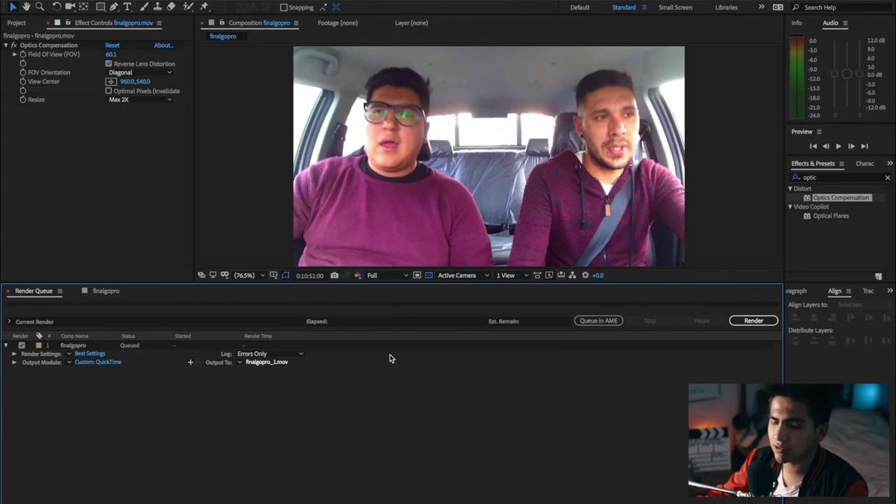
{"action": "left_click", "coordinate": [266, 362]}
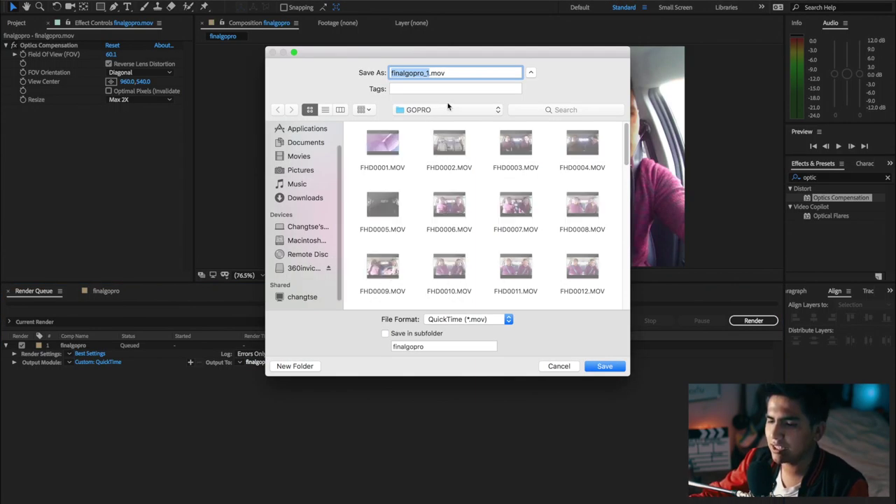
{"action": "type", "text": "sin distor"}
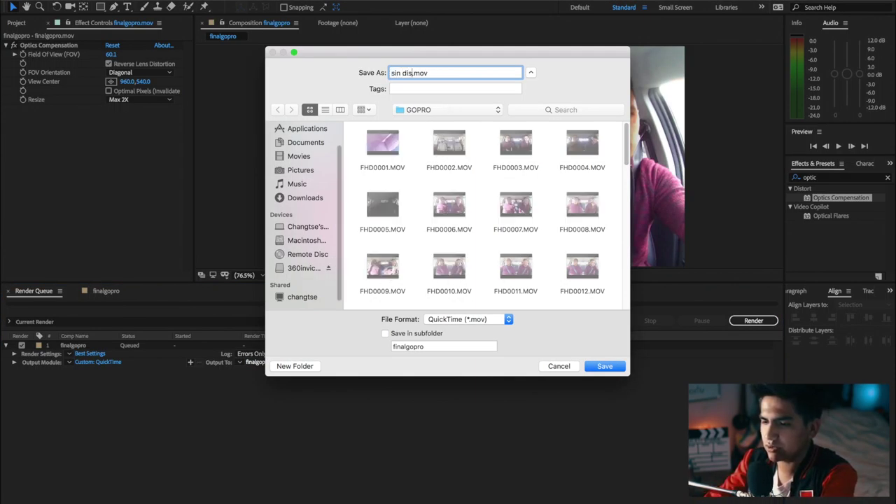
{"action": "type", "text": "ción;"}
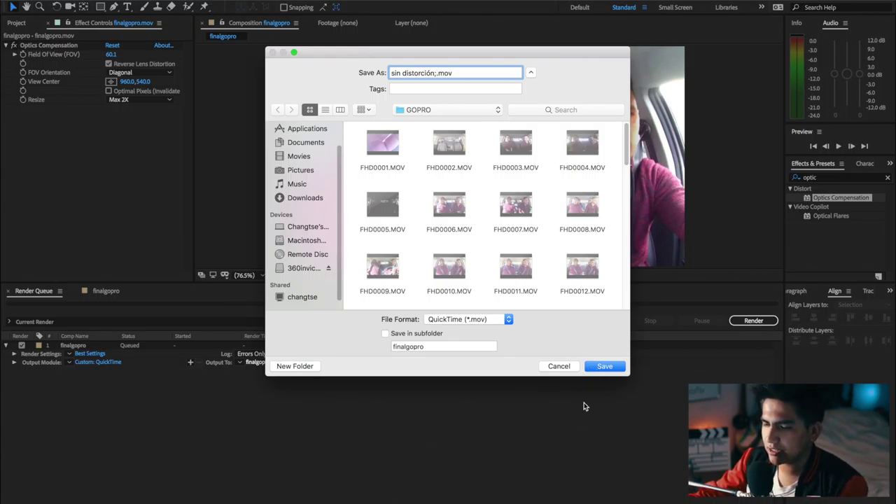
{"action": "left_click", "coordinate": [604, 366]}
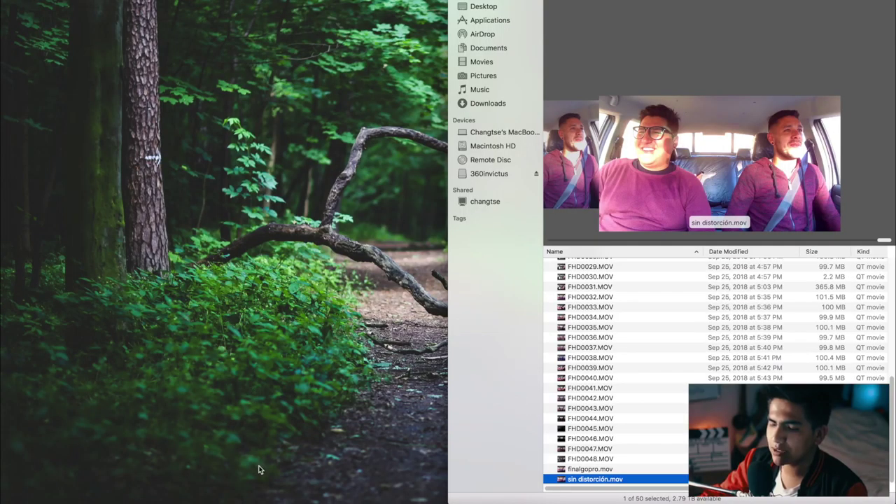
Step: Bring Final Cut Pro to the front, showing the Simon y Laforia event's 72 clips
{"action": "mouse_move", "coordinate": [525, 502]}
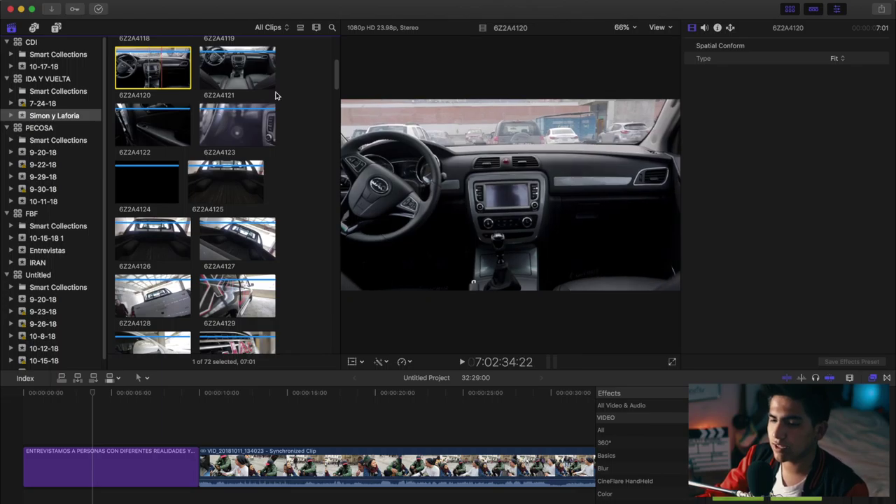
{"action": "scroll", "coordinate": [276, 94], "scroll_direction": "up", "scroll_amount": 5}
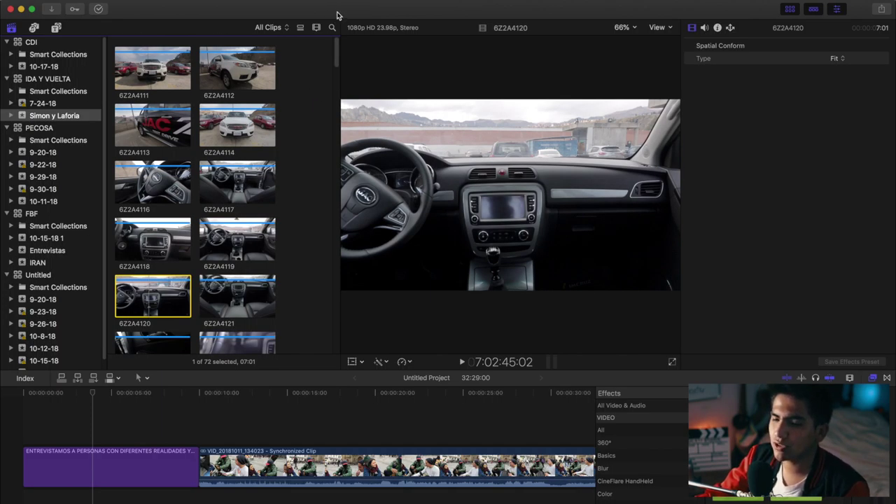
Step: Inspect the title clip in the project timeline and check the audio in Adobe Audition
{"action": "key", "text": "super+2"}
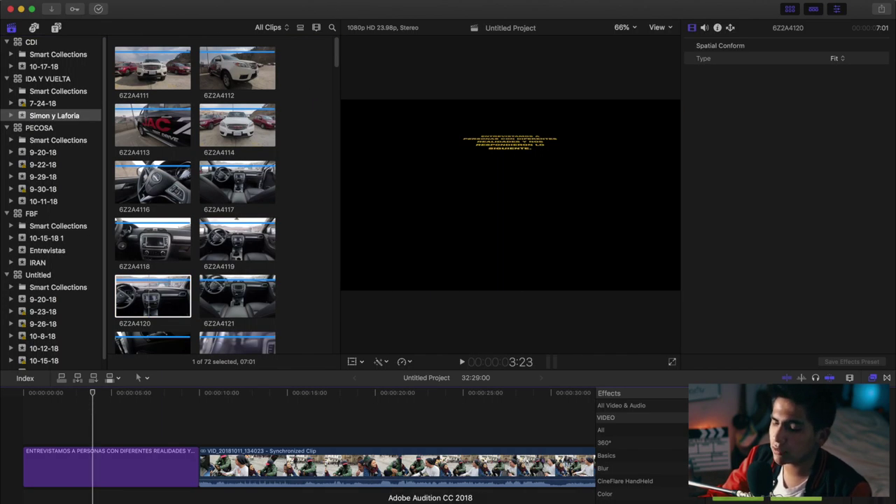
{"action": "key", "text": "c"}
{"action": "left_click", "coordinate": [431, 501]}
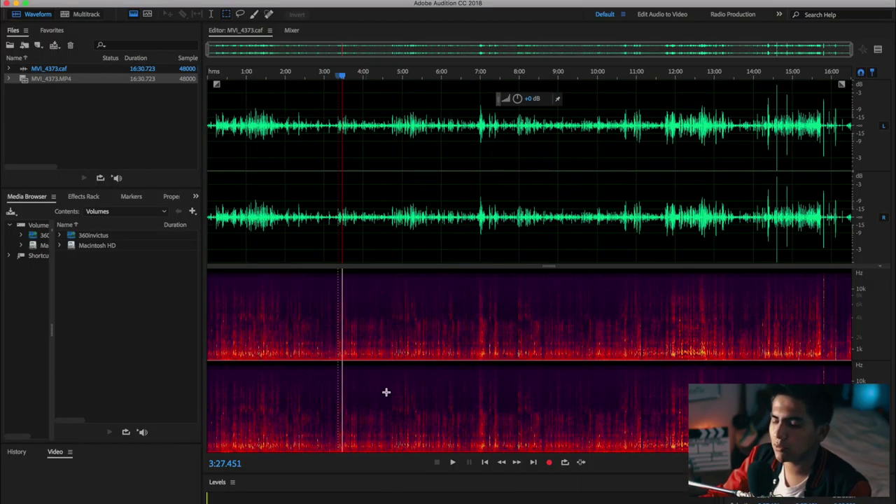
Step: Import sin distorción.mov from the GOPRO folder into the Simon y Laforia event
{"action": "left_click", "coordinate": [525, 501]}
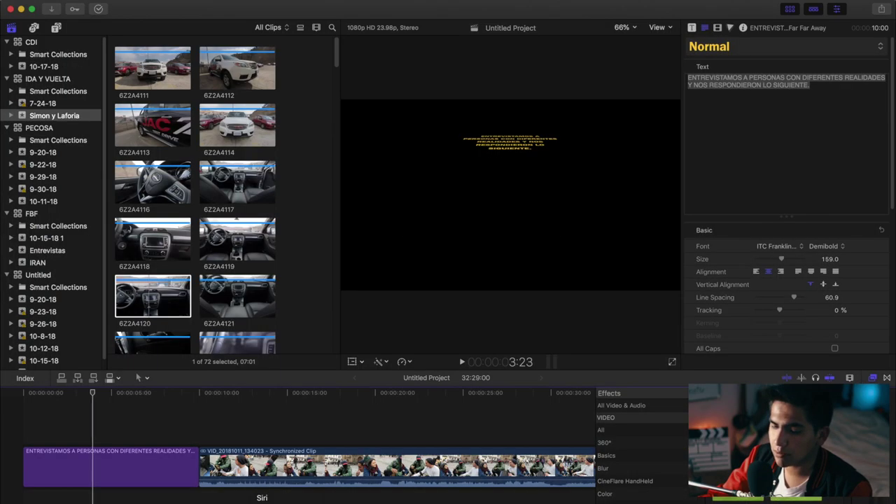
{"action": "left_click", "coordinate": [238, 501]}
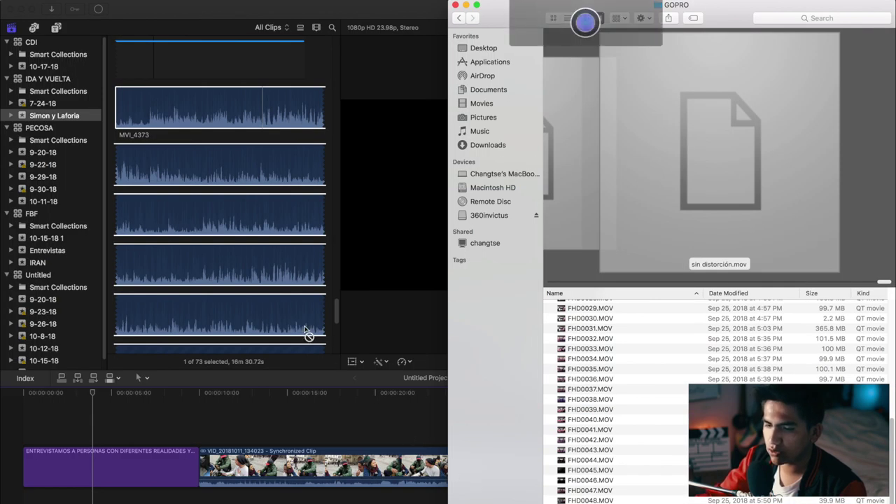
{"action": "mouse_move", "coordinate": [310, 334]}
{"action": "left_mouse_down"}
{"action": "mouse_move", "coordinate": [169, 175]}
{"action": "mouse_move", "coordinate": [176, 179]}
{"action": "left_mouse_up"}
Step: Synchronize the sin distorción video with the external audio clip, using audio for synchronization
{"action": "left_click", "coordinate": [234, 210], "text": "super"}
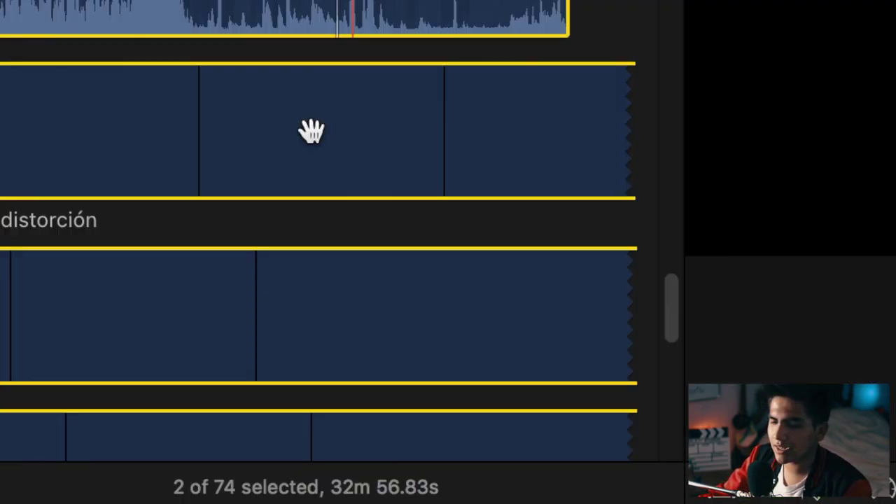
{"action": "right_click", "coordinate": [229, 249]}
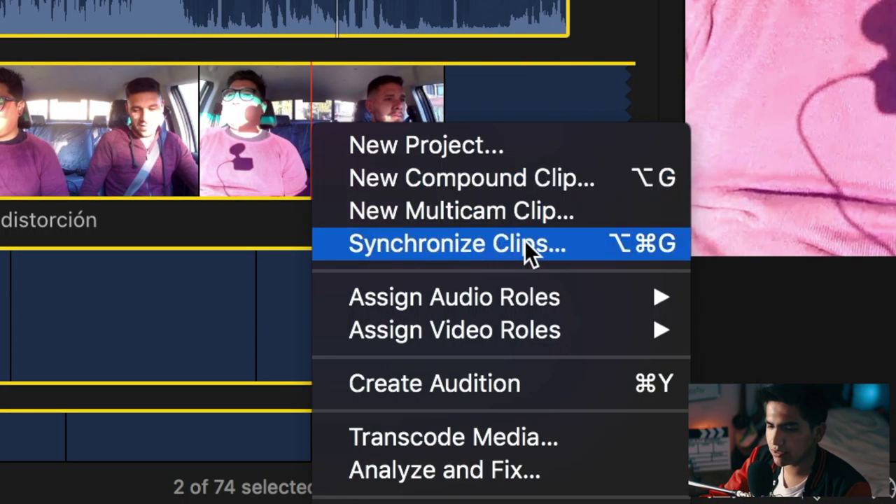
{"action": "left_click", "coordinate": [525, 242]}
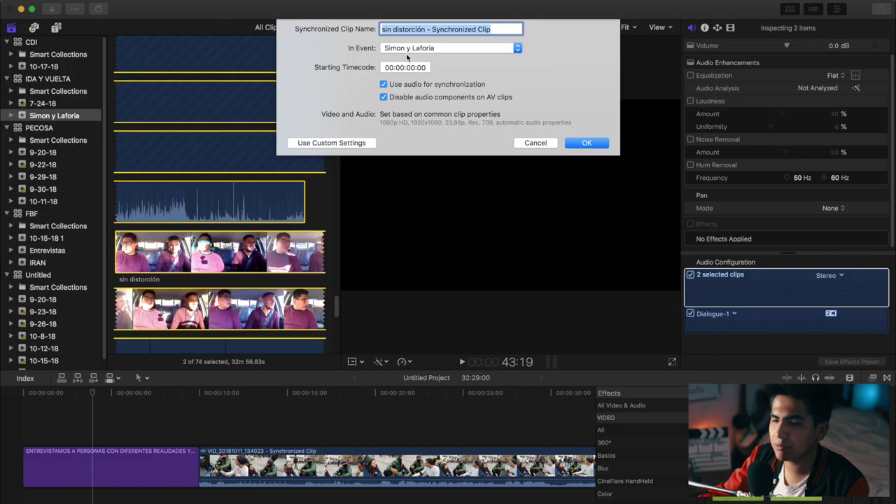
{"action": "left_click", "coordinate": [587, 142]}
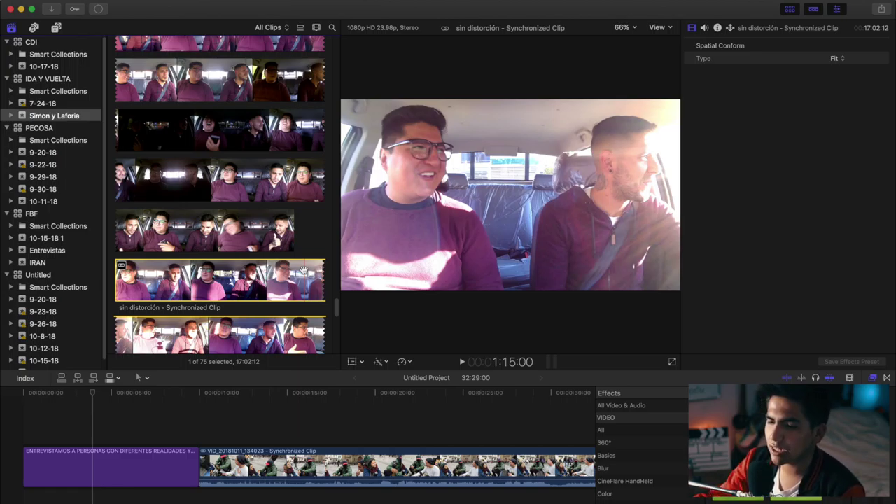
Step: Create the 'Ida y vuelta' project and place 'sin distorción - Synchronized Clip' in its timeline
{"action": "key", "text": "super+n"}
{"action": "left_click", "coordinate": [436, 29]}
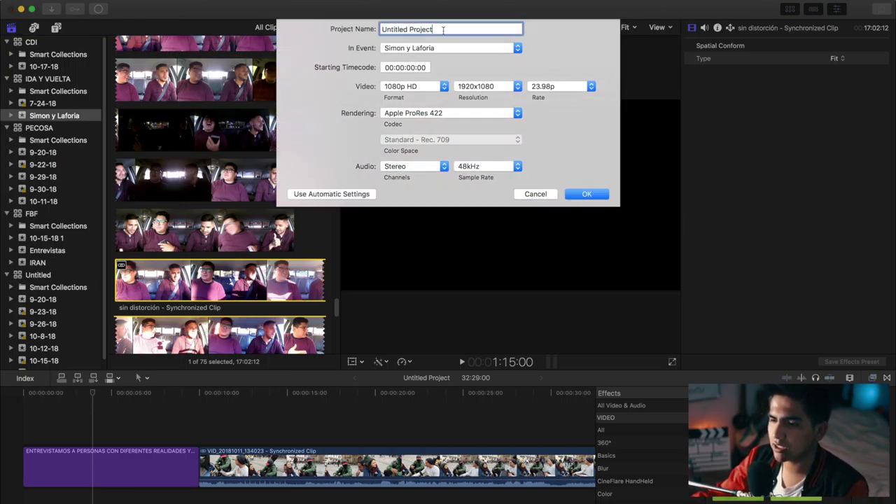
{"action": "key", "text": "BackSpace"}
{"action": "type", "text": "Ida y v"}
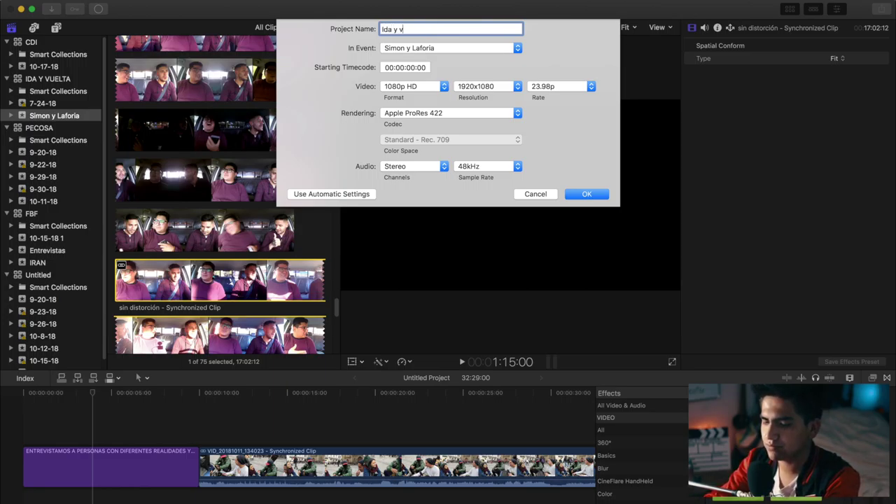
{"action": "type", "text": "uelta"}
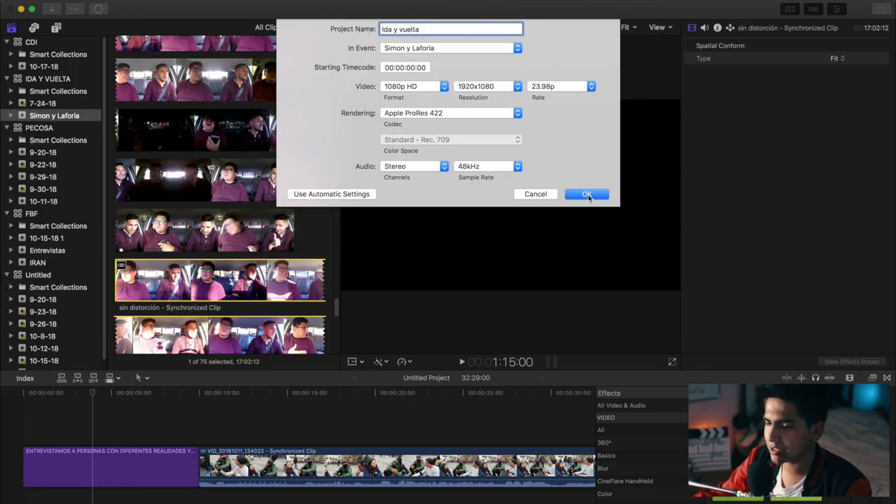
{"action": "left_click", "coordinate": [587, 196]}
{"action": "left_click_drag", "start_coordinate": [297, 260], "coordinate": [98, 463]}
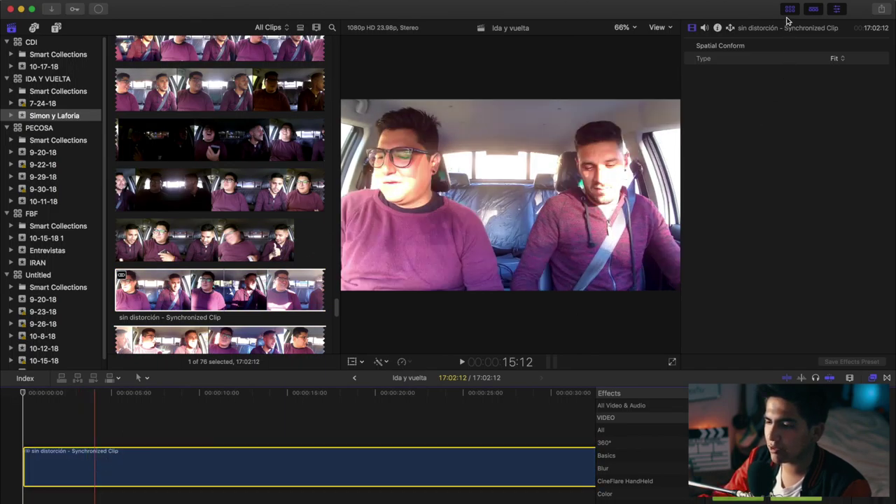
Step: Hide the browser, inspect the synchronized clip's MVI_4373 audio and sin distorción video, then return to Ida y vuelta
{"action": "key", "text": "ctrl+super+1"}
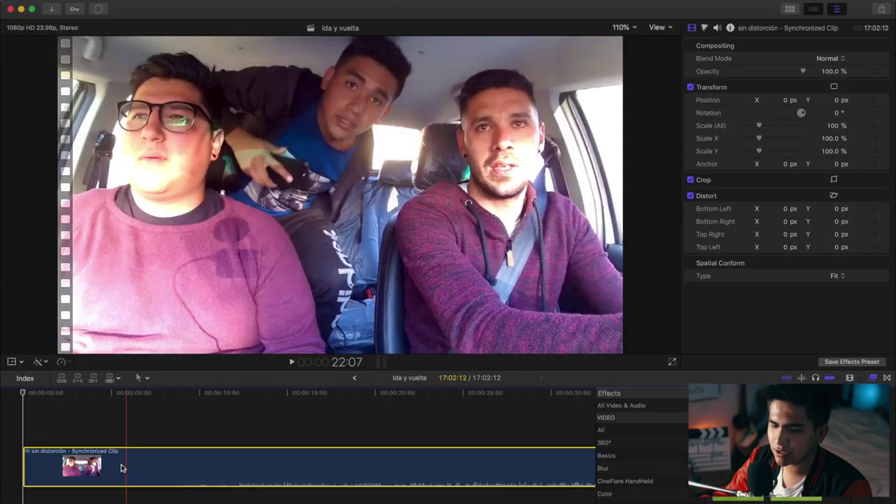
{"action": "double_click", "coordinate": [120, 470]}
{"action": "left_click", "coordinate": [209, 481]}
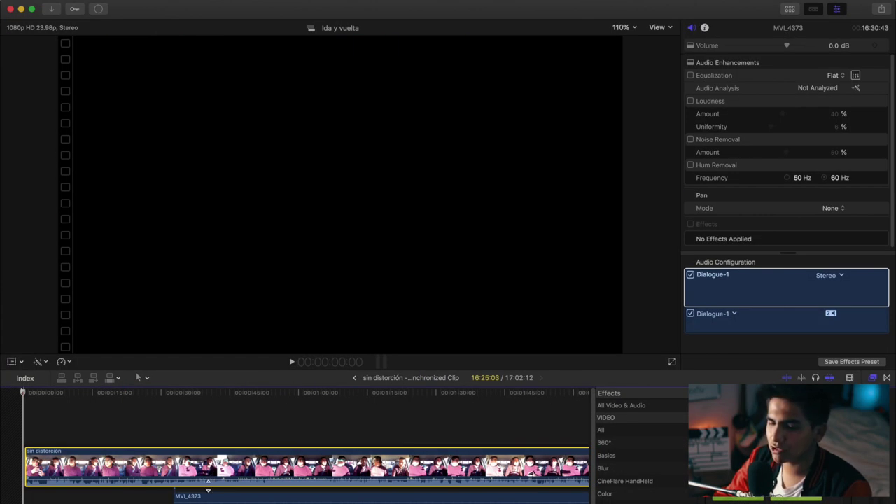
{"action": "left_click", "coordinate": [209, 480]}
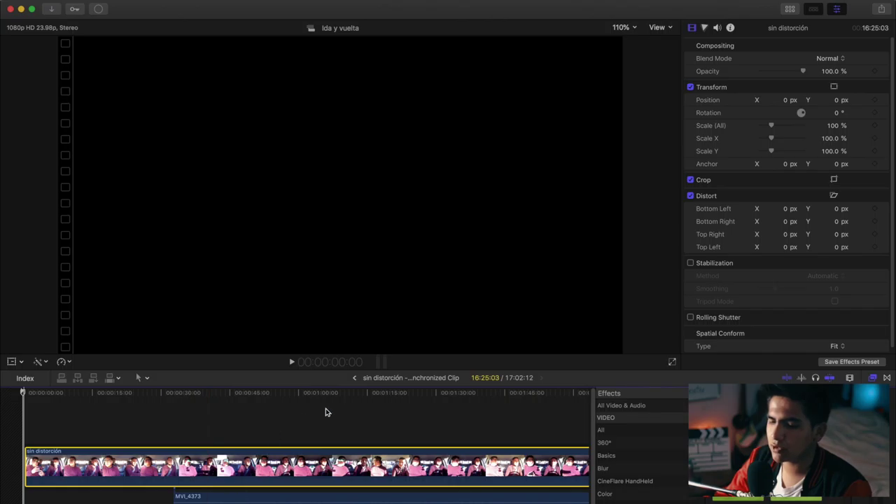
{"action": "key", "text": "super+bracketleft"}
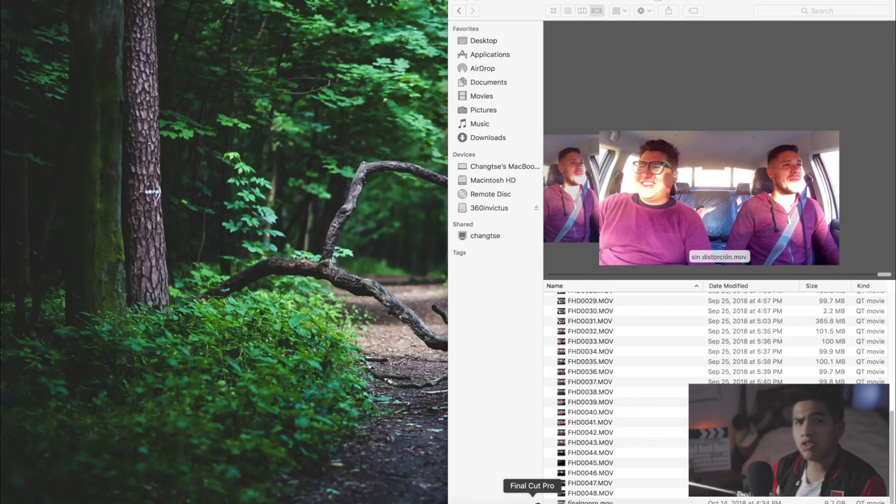
{"action": "left_click", "coordinate": [536, 501]}
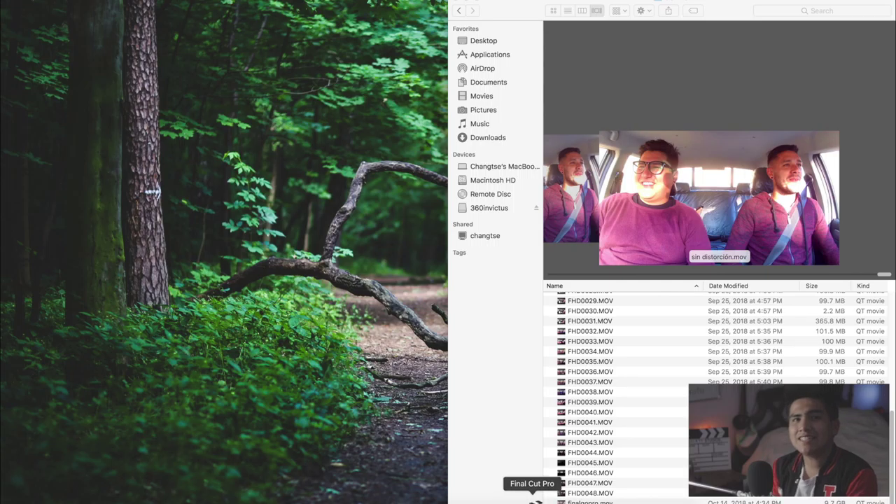